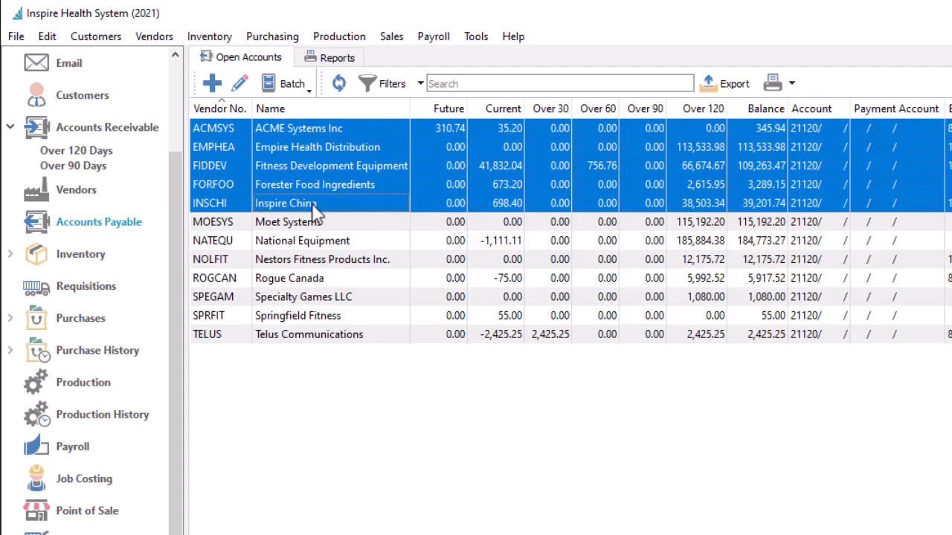
# - Create a new AP check payment batch dated 2022-08-12 from the Open Accounts Batch menu
pyautogui.click(301, 86)
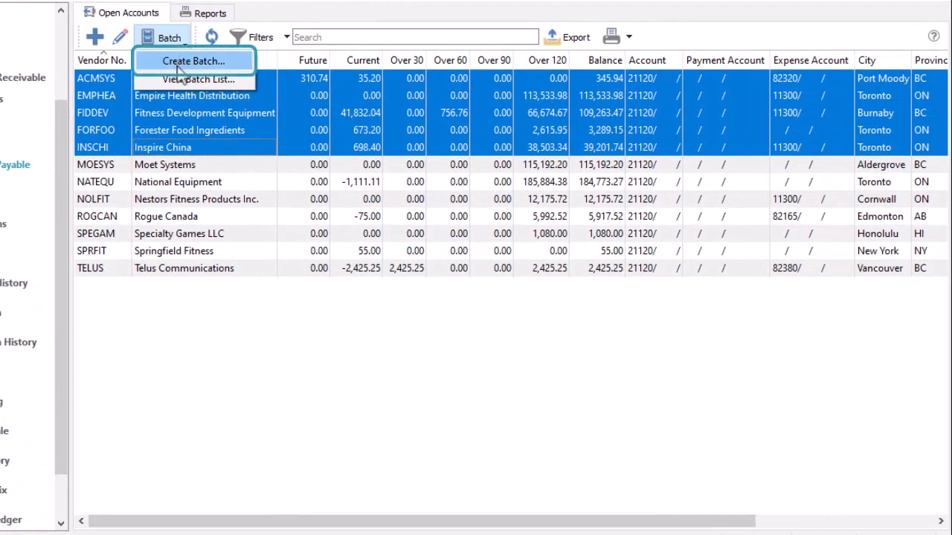
pyautogui.click(179, 67)
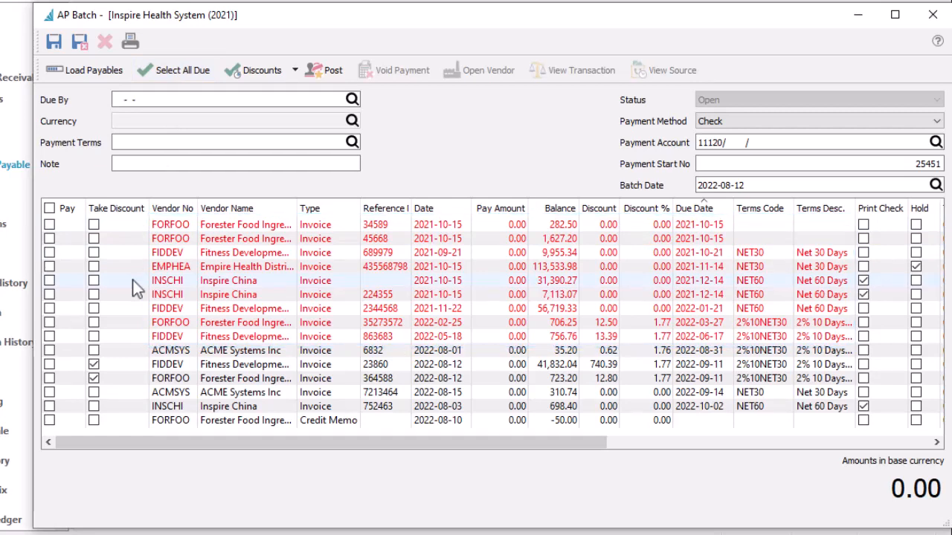
# - Set the Due By date to 2022-08-31 and load the payables due by then
pyautogui.click(156, 99)
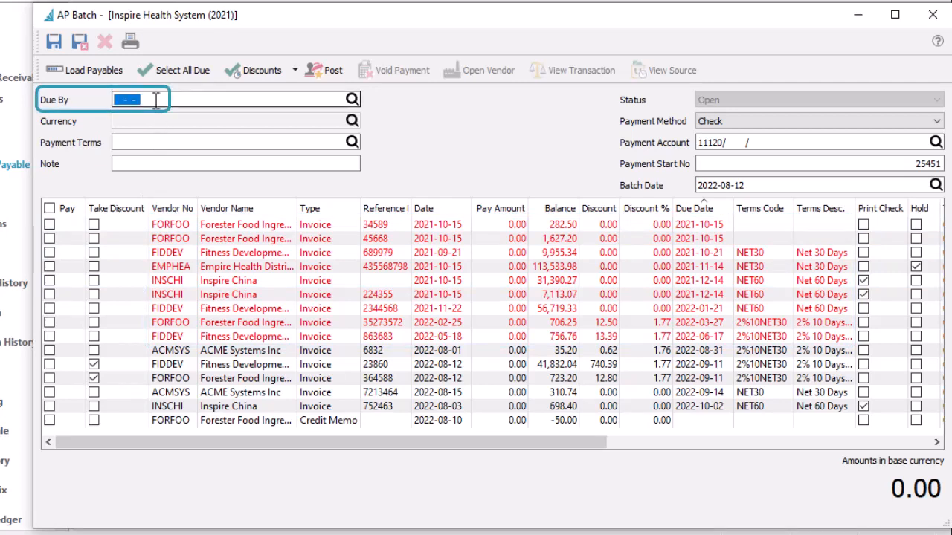
pyautogui.write('20220831')
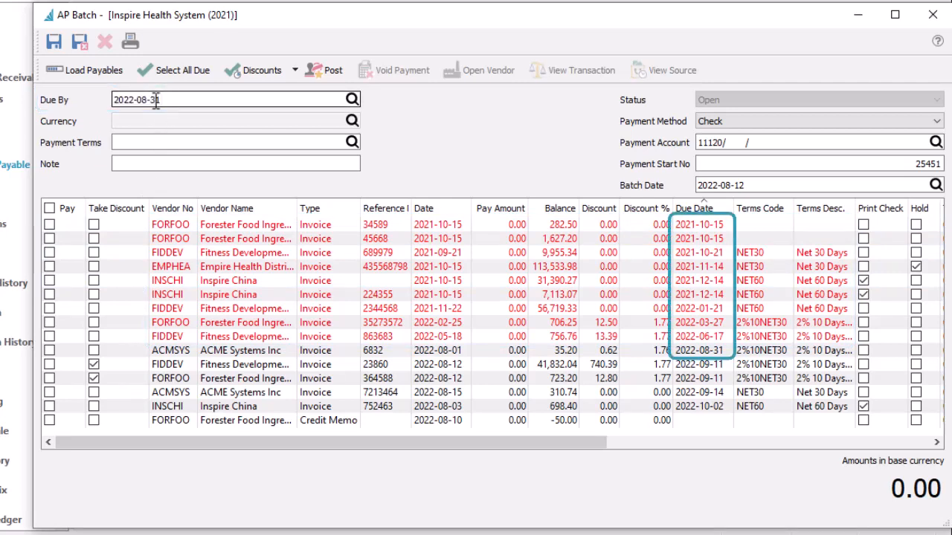
pyautogui.click(150, 141)
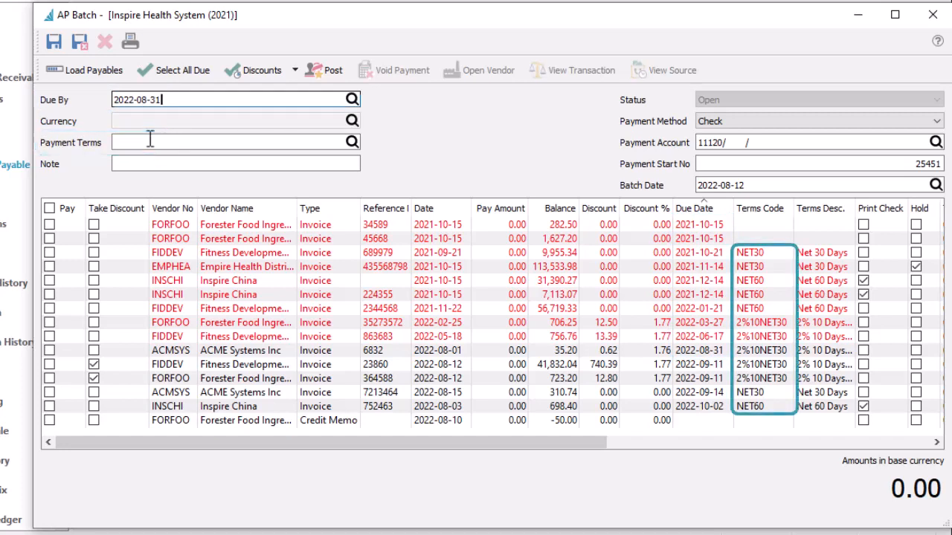
pyautogui.click(111, 80)
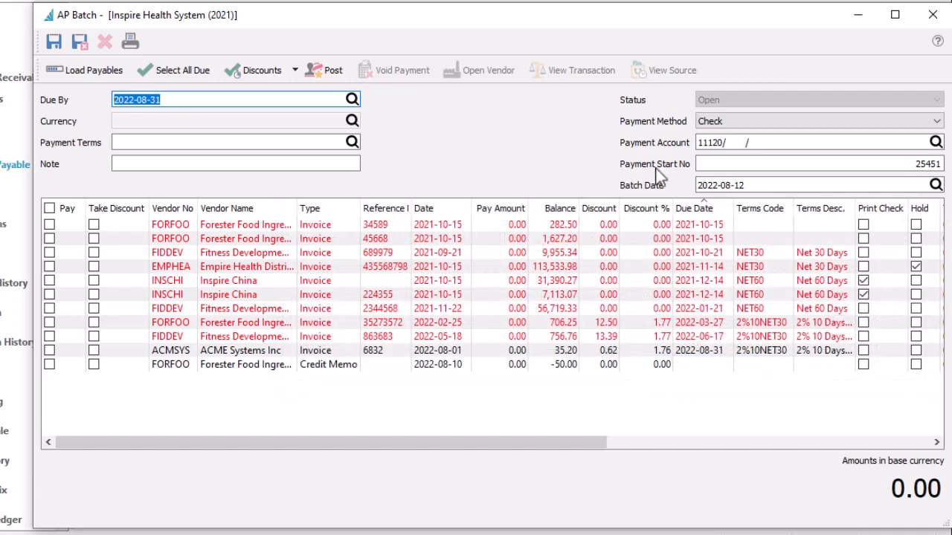
# - Switch the payment method to EFT, reload payables, and mark the first Forester Food invoice (1,627.20)
pyautogui.click(729, 121)
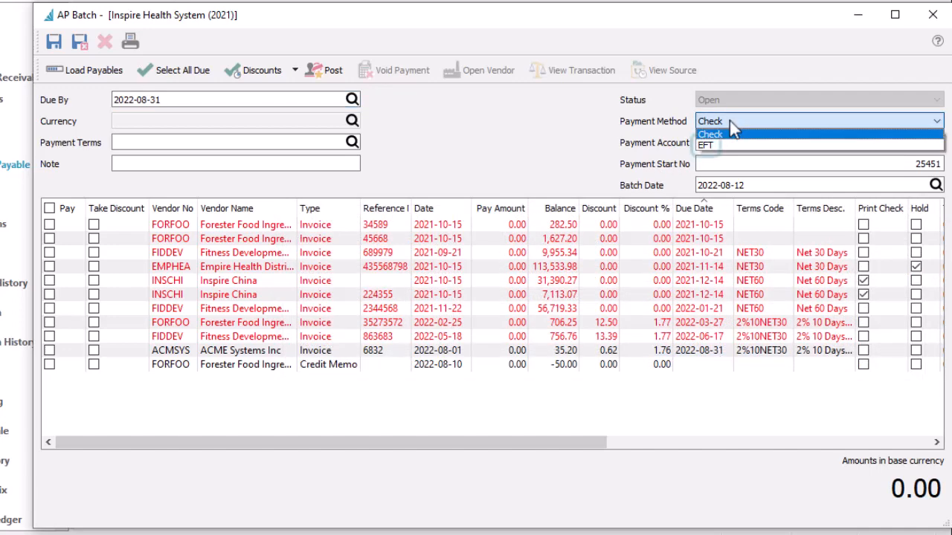
pyautogui.click(730, 145)
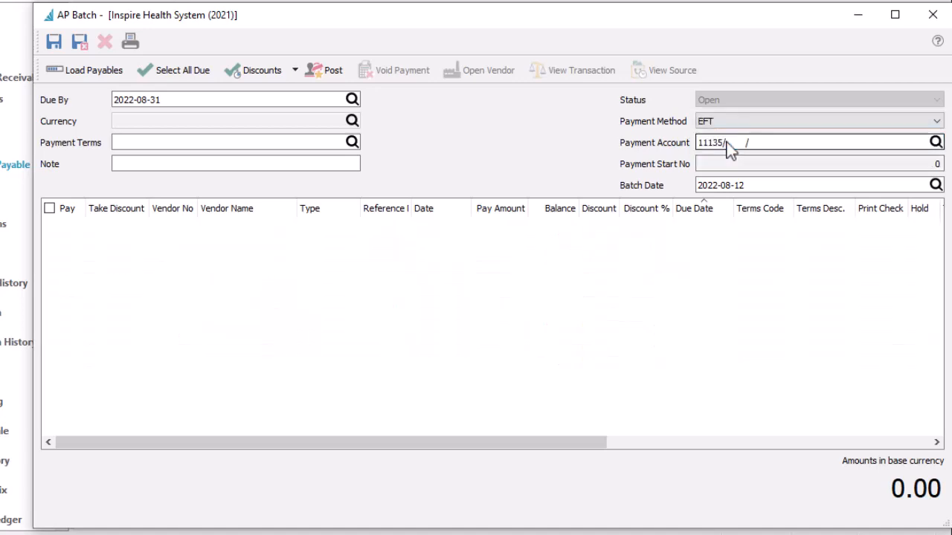
pyautogui.click(107, 75)
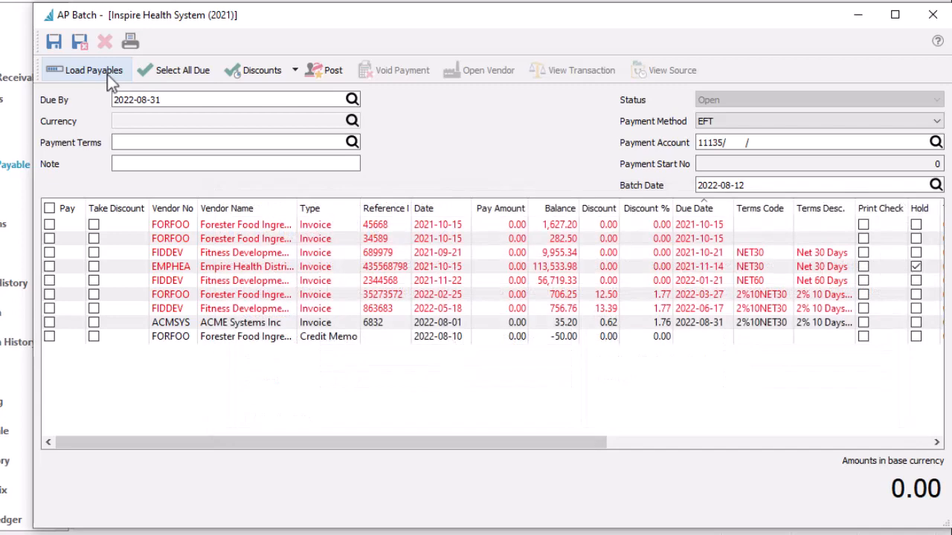
pyautogui.click(49, 224)
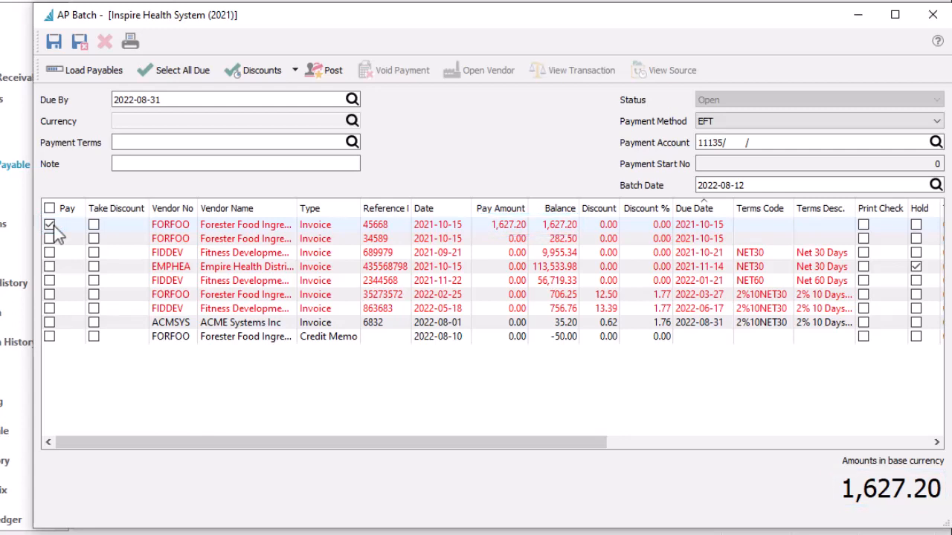
# - Mark all due invoices and every remaining row, including the credit memo, totalling 183,566.56
pyautogui.click(168, 77)
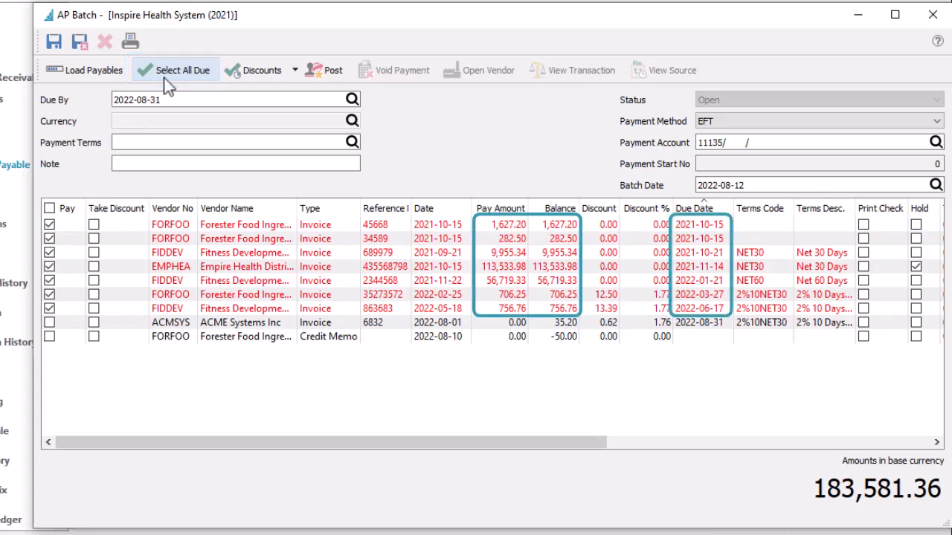
pyautogui.click(49, 209)
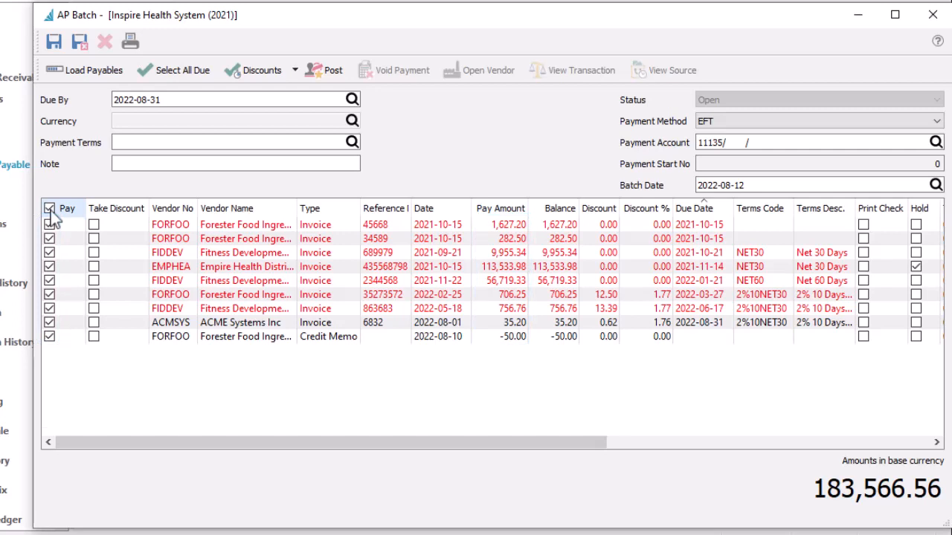
pyautogui.click(296, 71)
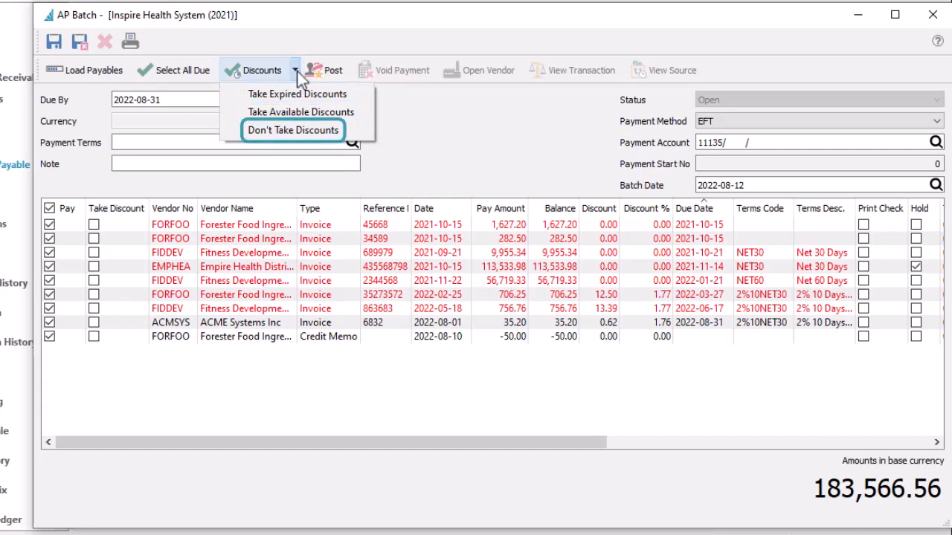
# - Take discounts on the three 2%10NET30 invoices and save the EFT batch at 183,540.05
pyautogui.click(295, 94)
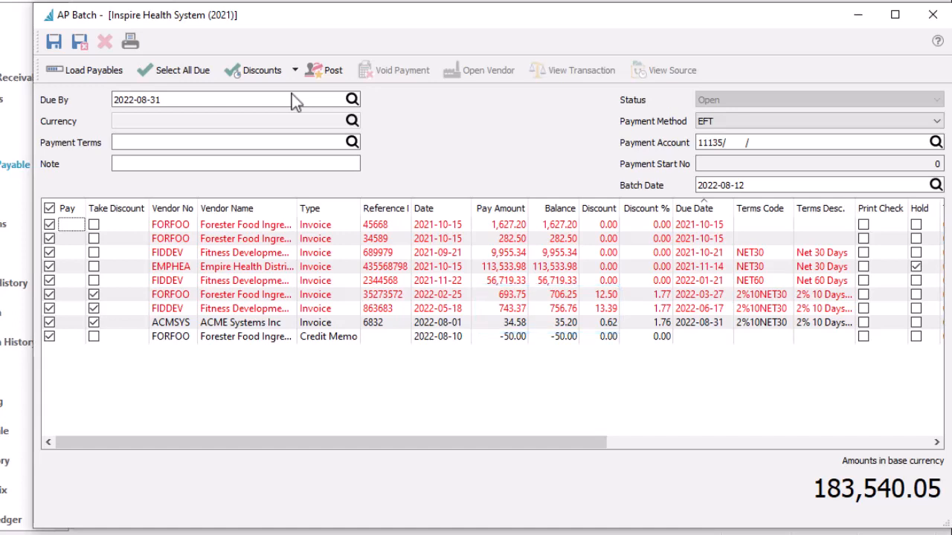
pyautogui.click(211, 225)
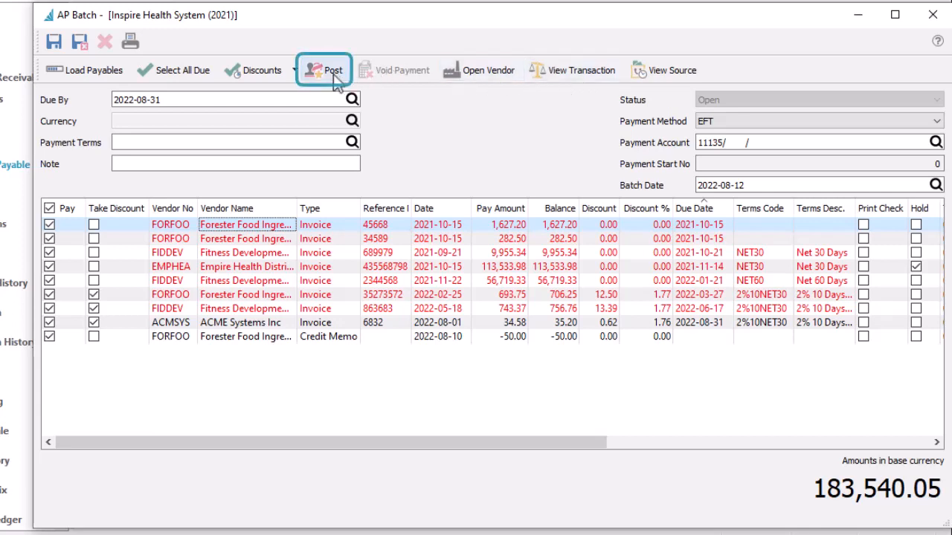
pyautogui.click(63, 46)
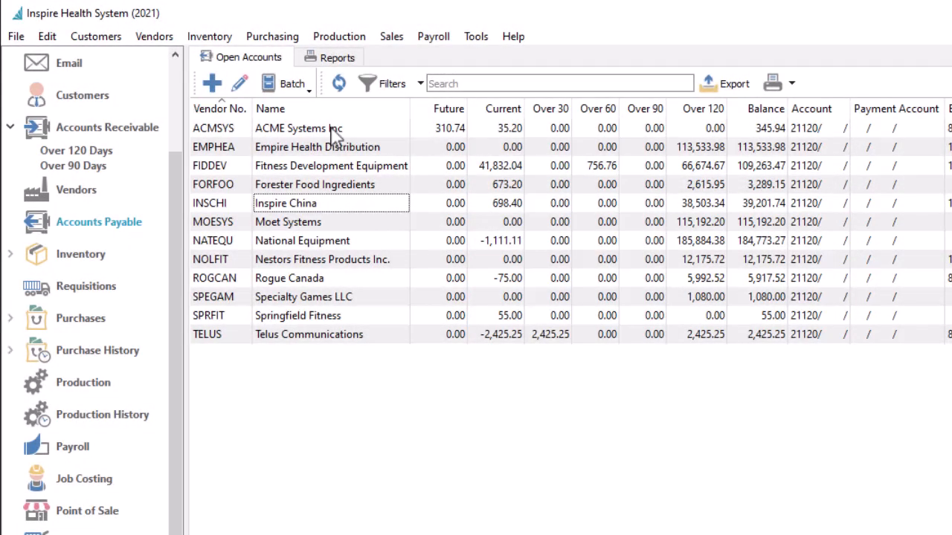
# - From the batch list, create a new check batch on account 11120 starting at cheque 25451
pyautogui.click(292, 84)
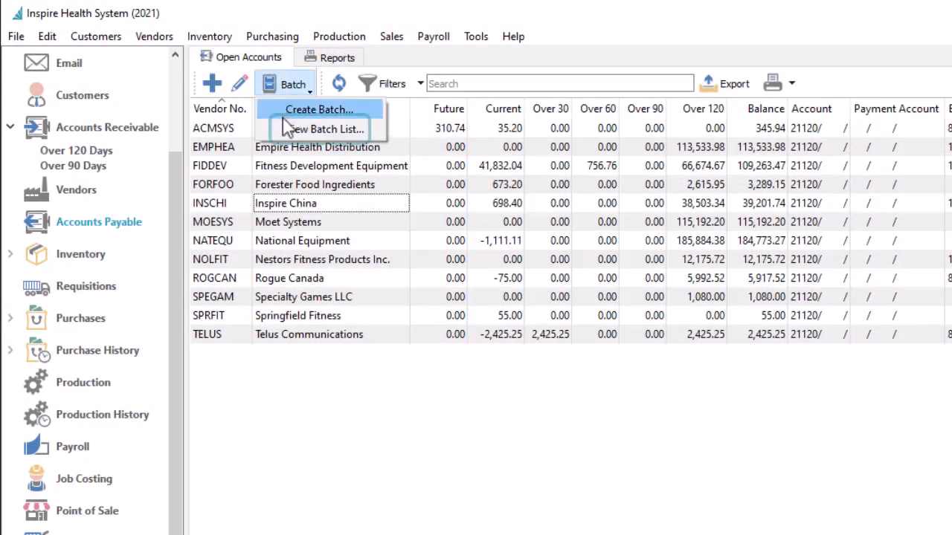
pyautogui.click(288, 130)
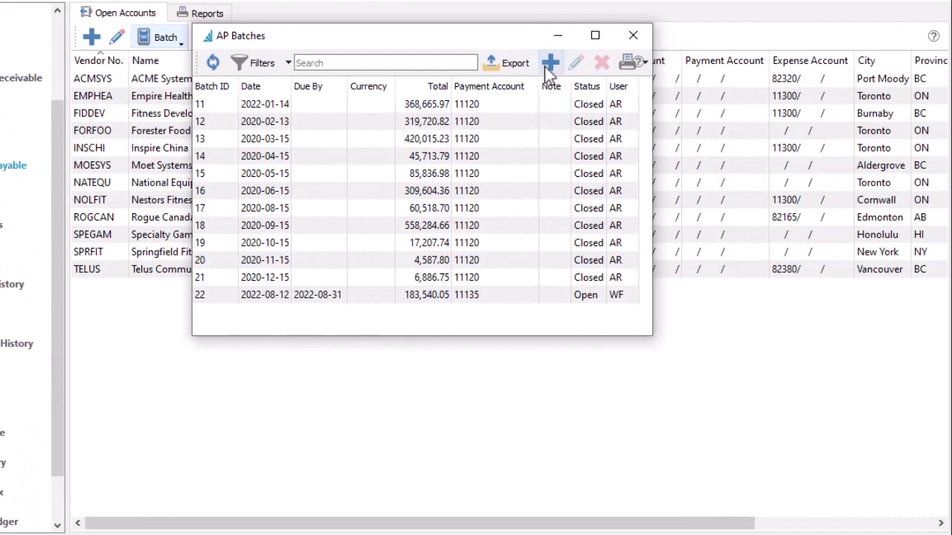
pyautogui.click(549, 64)
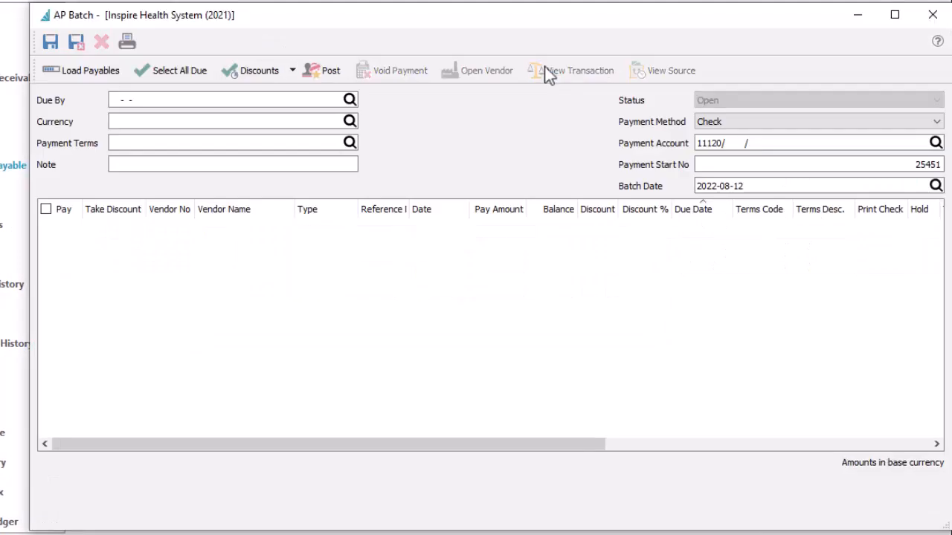
# - Load payables, mark all overdue invoices, and save cheque batch 23 at 96,671.58
pyautogui.click(88, 71)
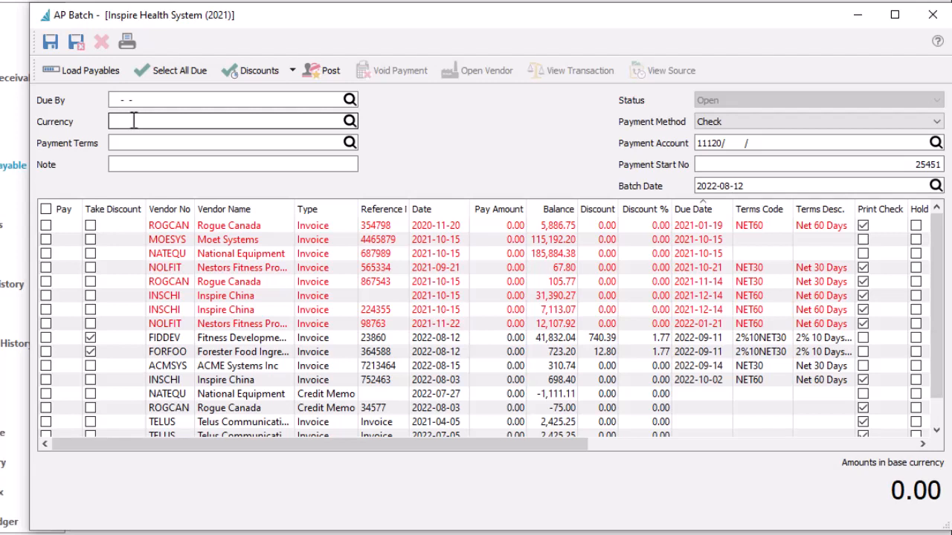
pyautogui.click(161, 77)
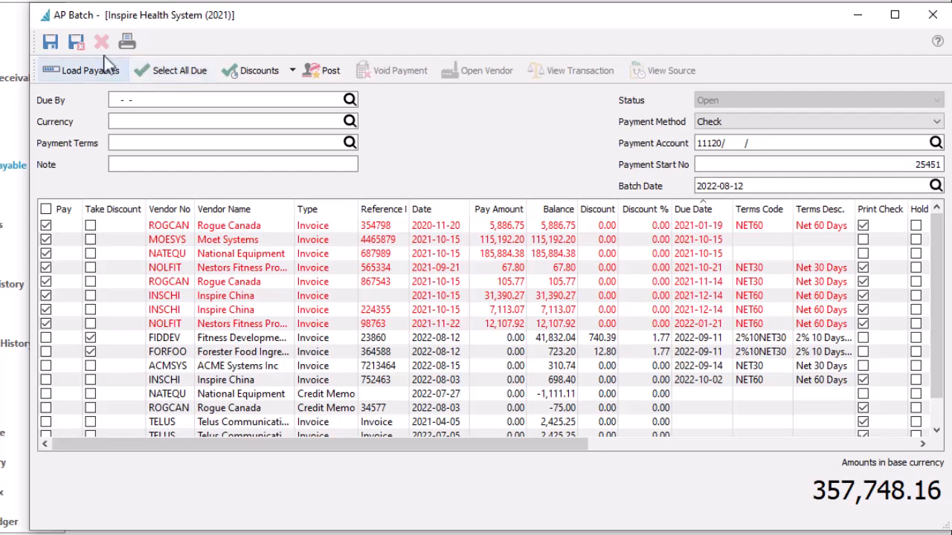
pyautogui.click(72, 45)
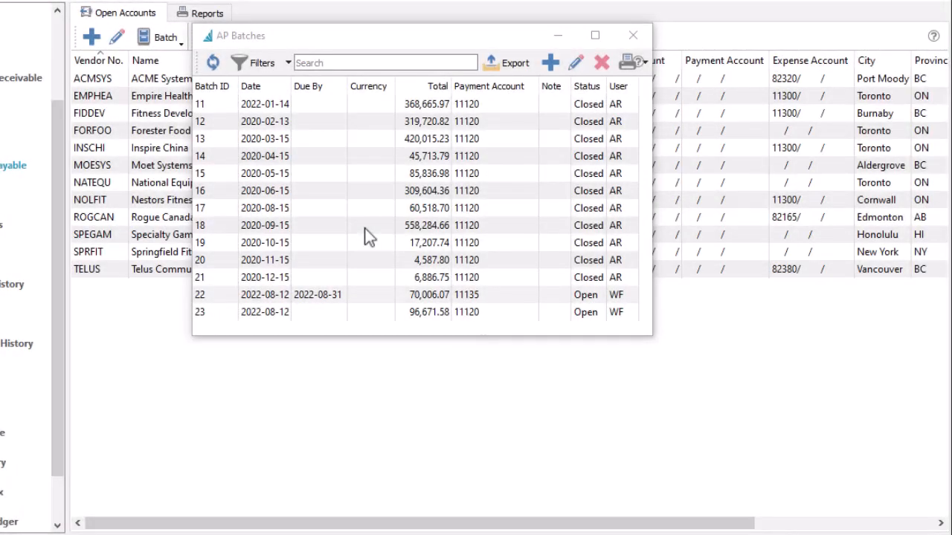
# - Open EFT batch 22 and post its eight payments
pyautogui.doubleClick(364, 295)
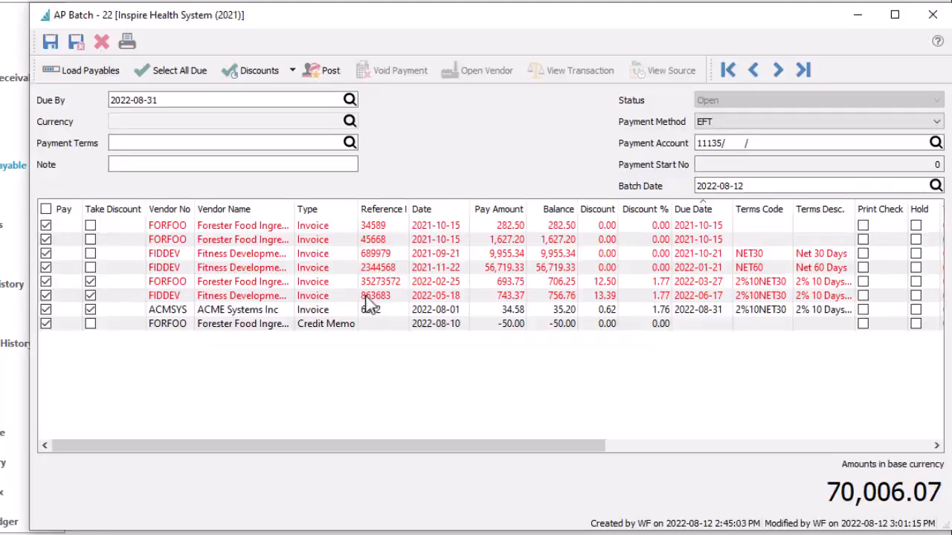
pyautogui.click(328, 80)
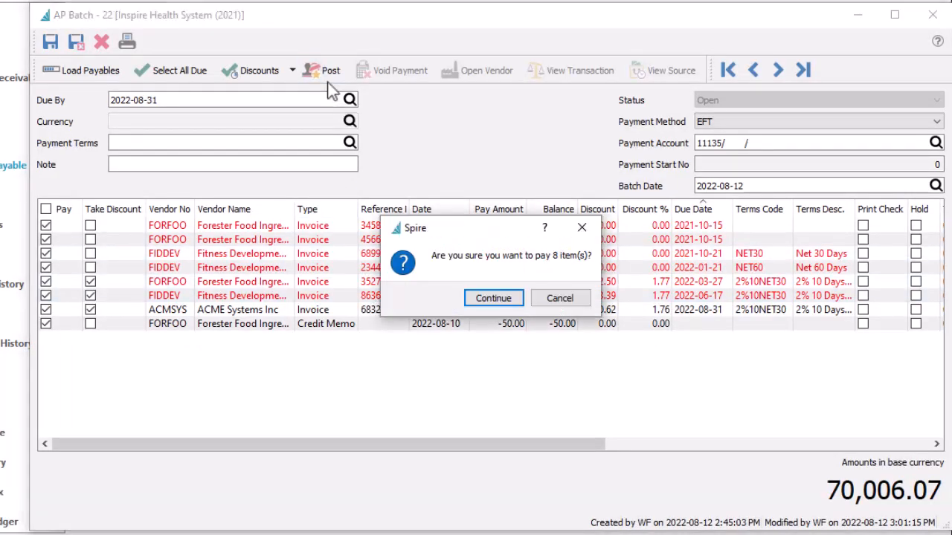
pyautogui.click(469, 296)
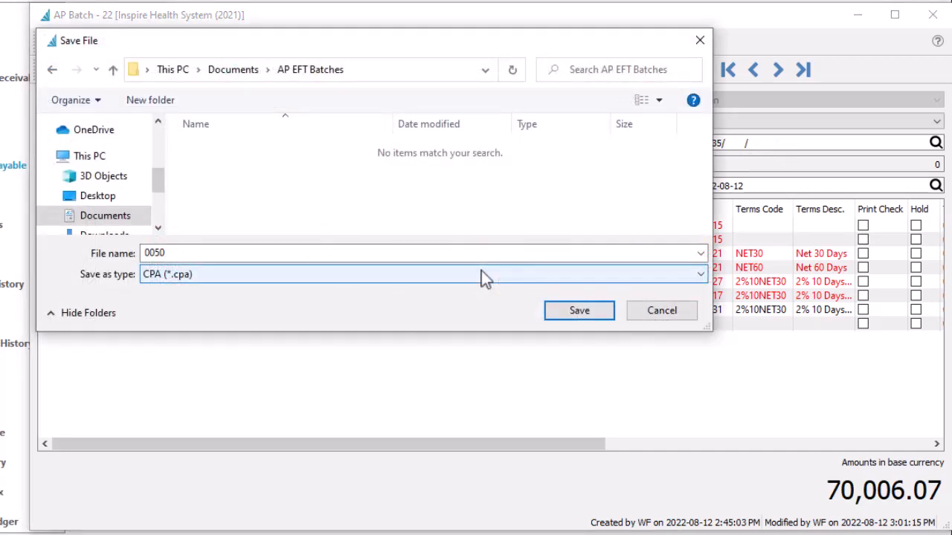
# - Save EFT file 0050, skip remittance reports, and transfer payments to RBC Bank, closing batch 22
pyautogui.click(567, 315)
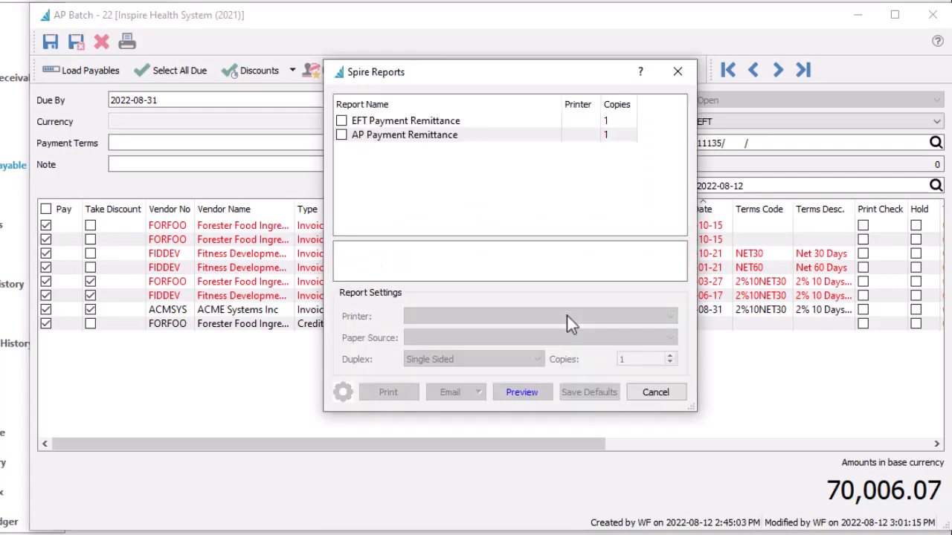
pyautogui.click(342, 127)
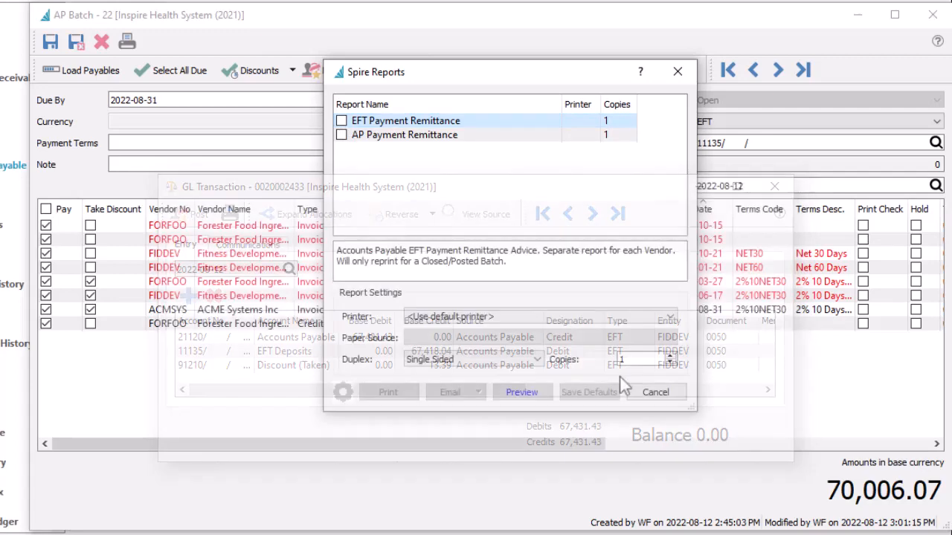
pyautogui.click(640, 392)
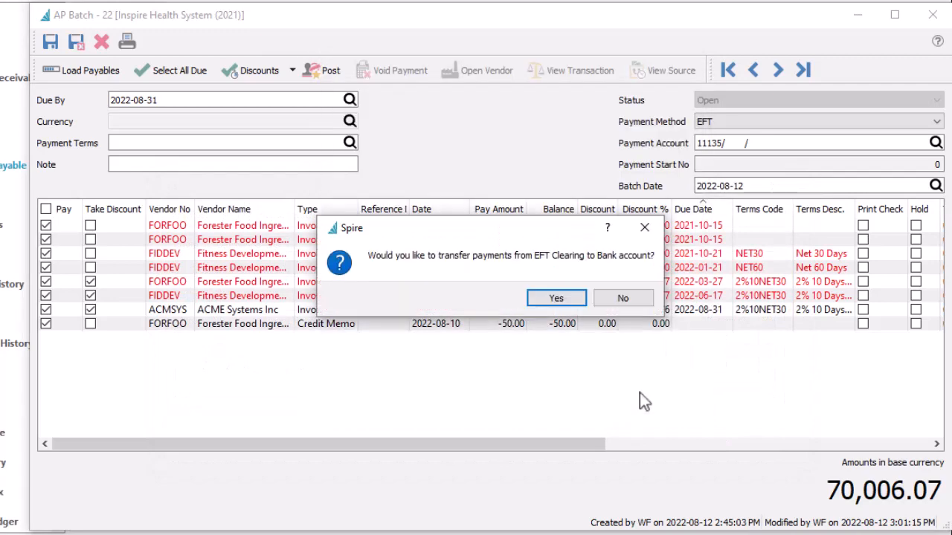
pyautogui.click(569, 299)
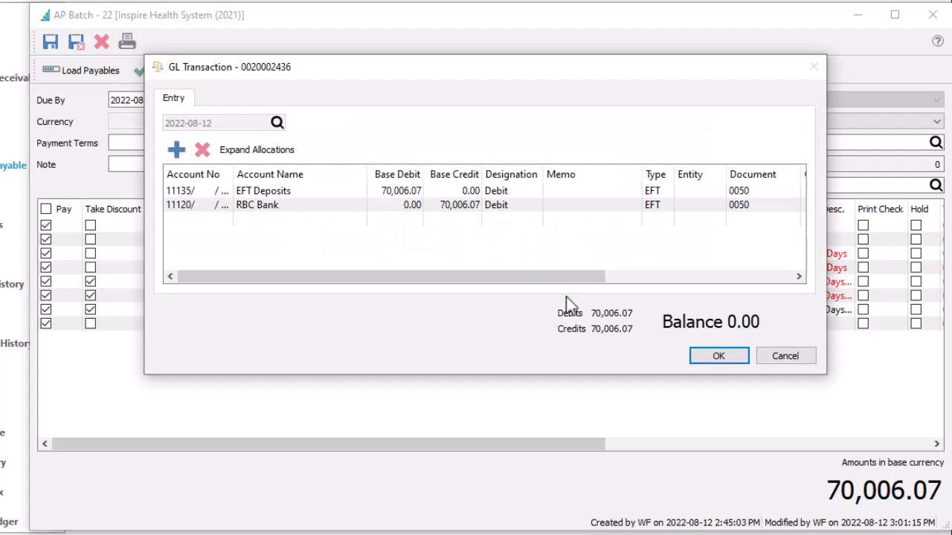
pyautogui.click(702, 357)
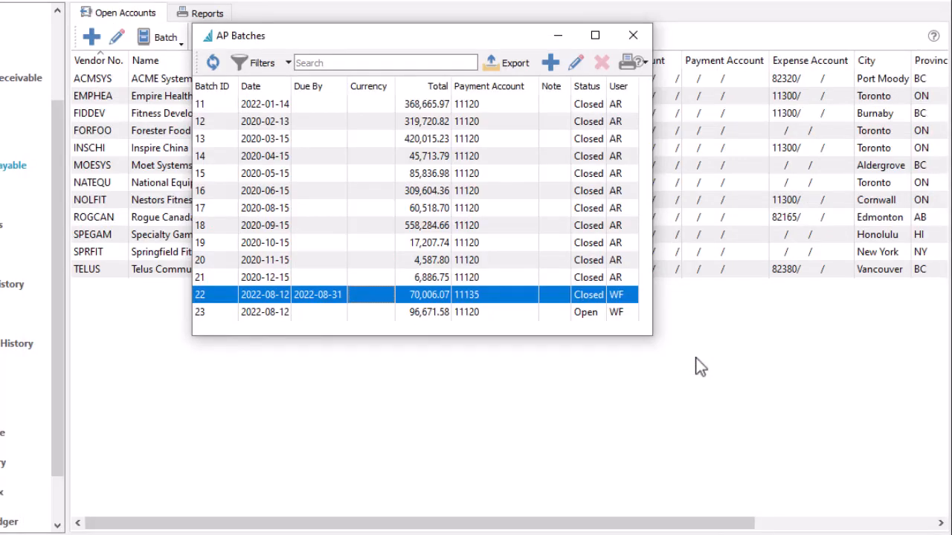
# - Post cheque batch 23's seven payments without printing cheques, then void both Inspire China payments
pyautogui.doubleClick(541, 312)
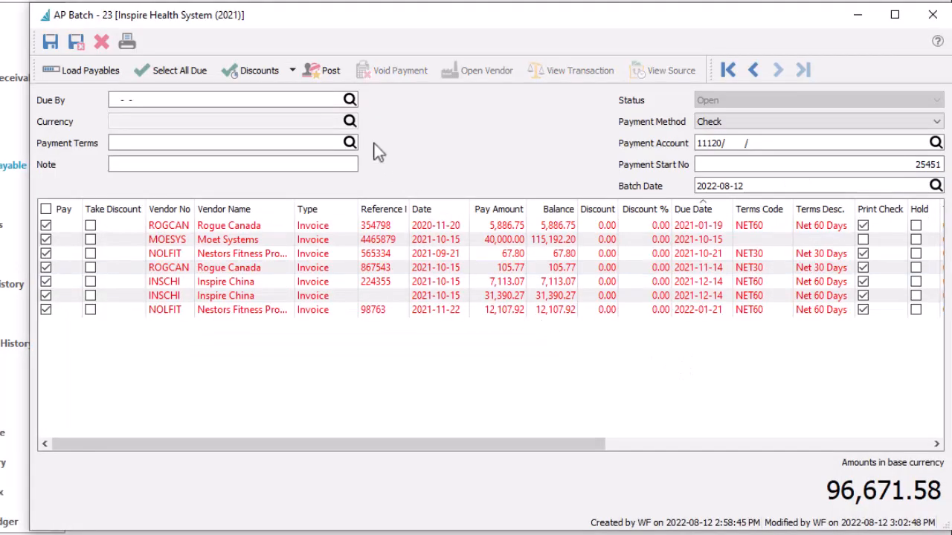
pyautogui.click(327, 72)
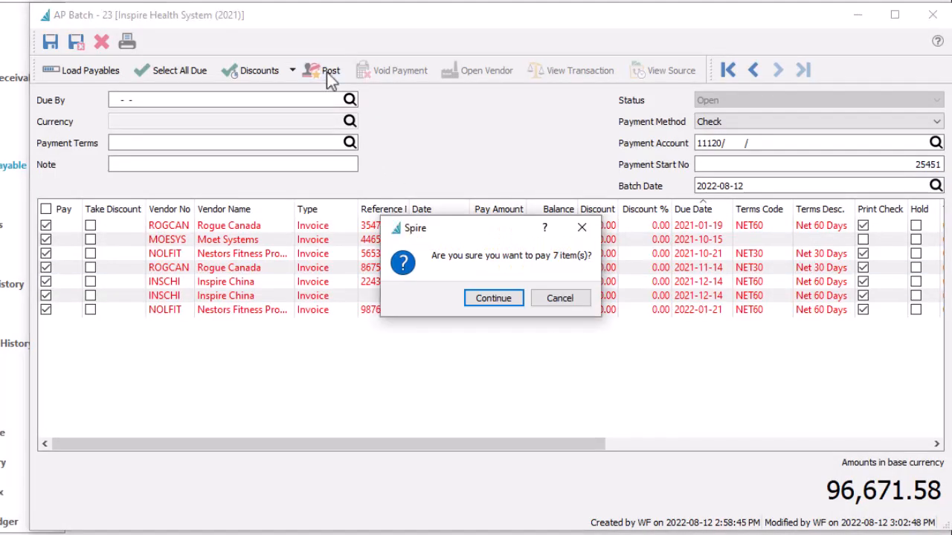
pyautogui.click(477, 299)
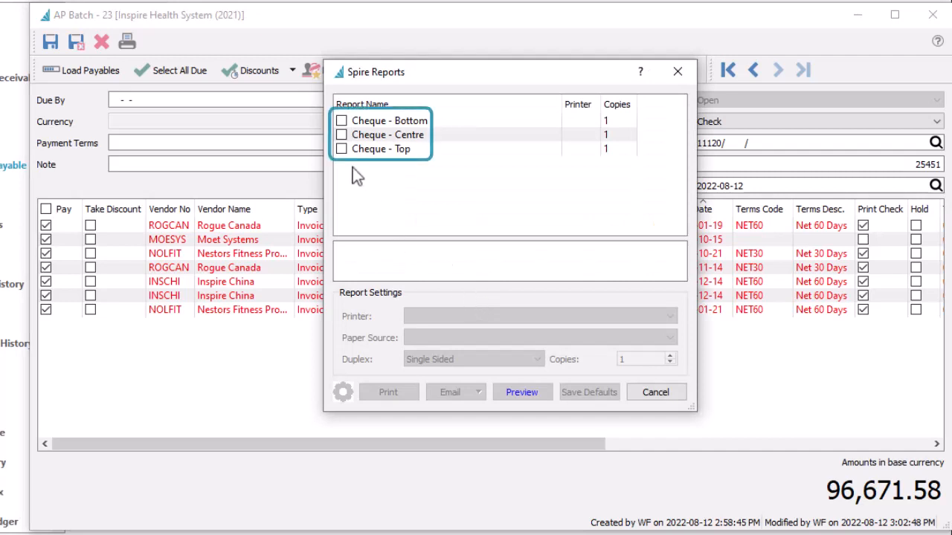
pyautogui.click(641, 393)
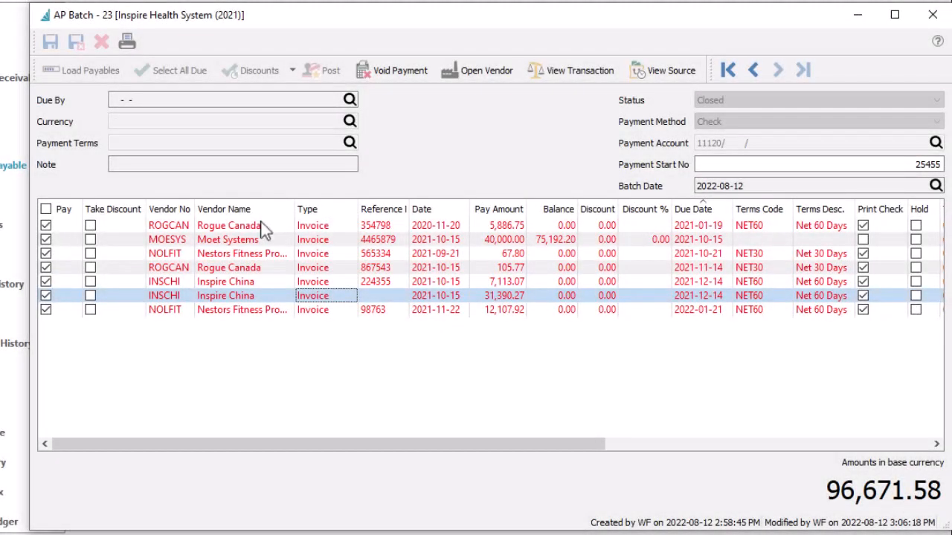
pyautogui.click(395, 74)
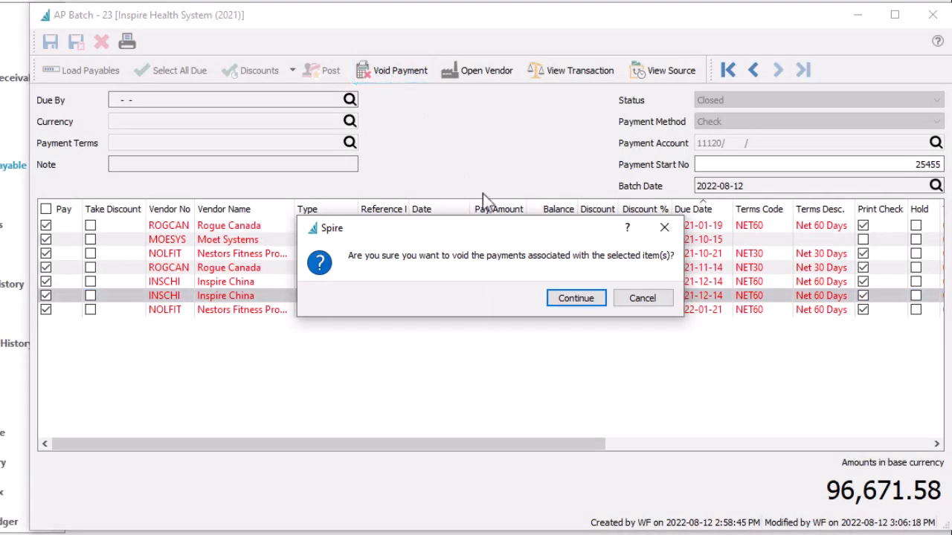
pyautogui.click(559, 300)
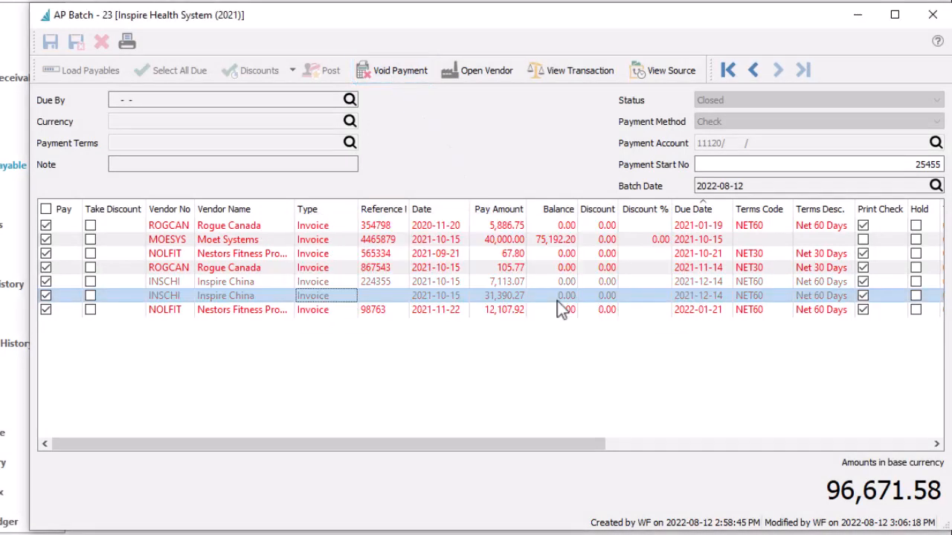